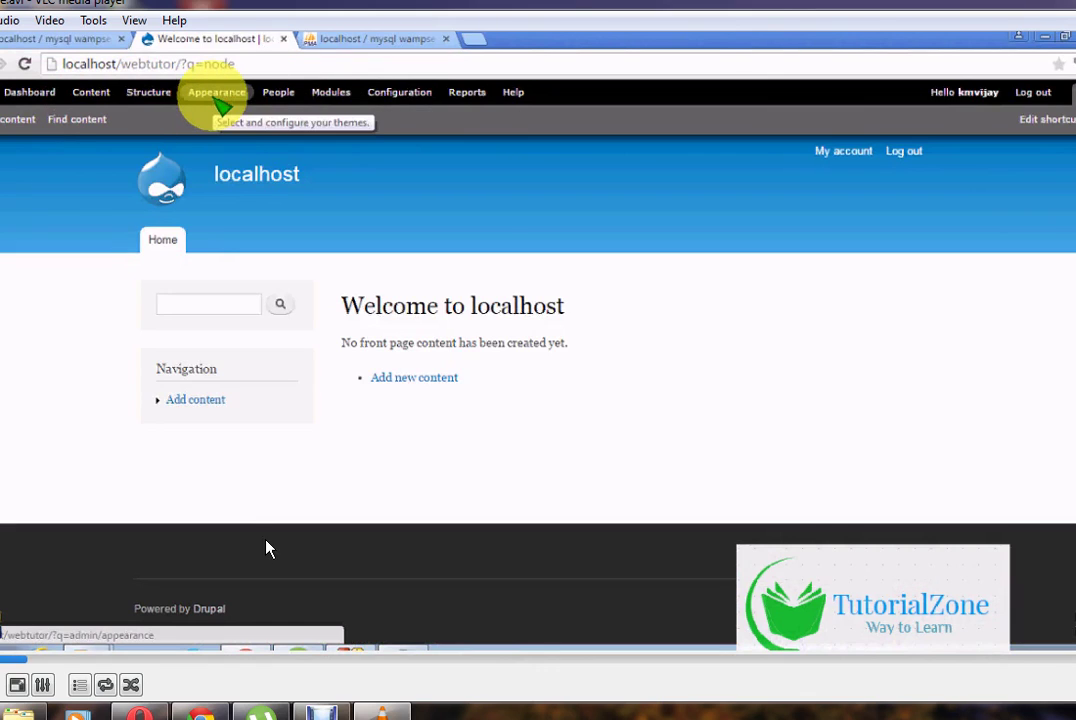
{"action": "key", "text": "space"}
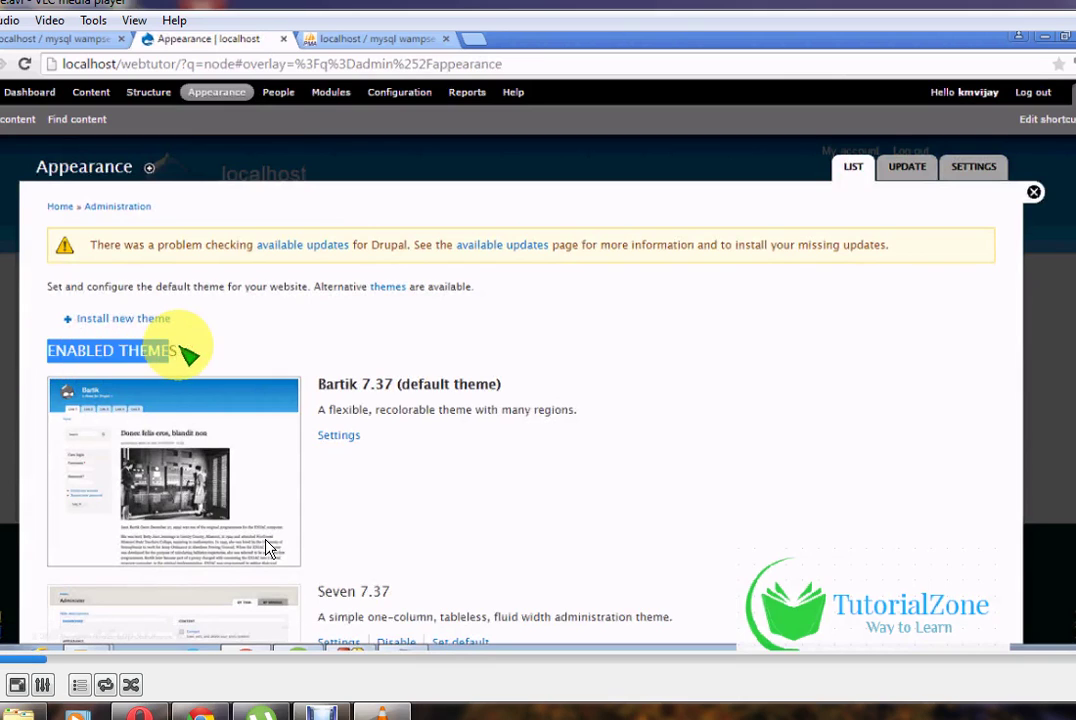
{"action": "key", "text": "space"}
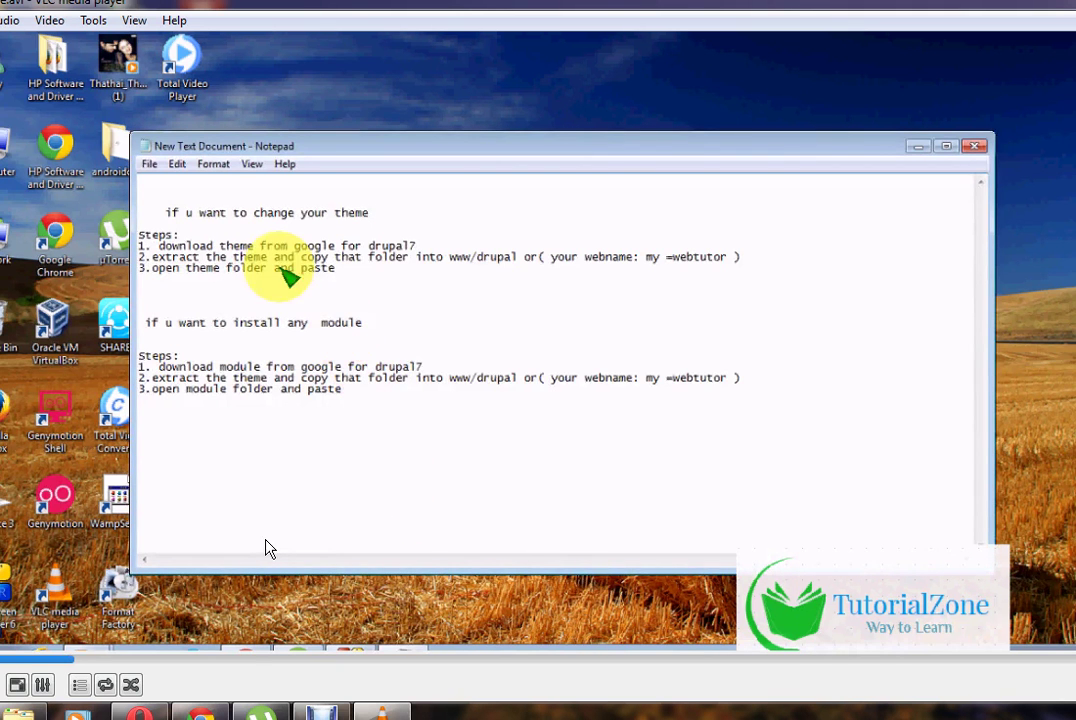
{"action": "key", "text": "space"}
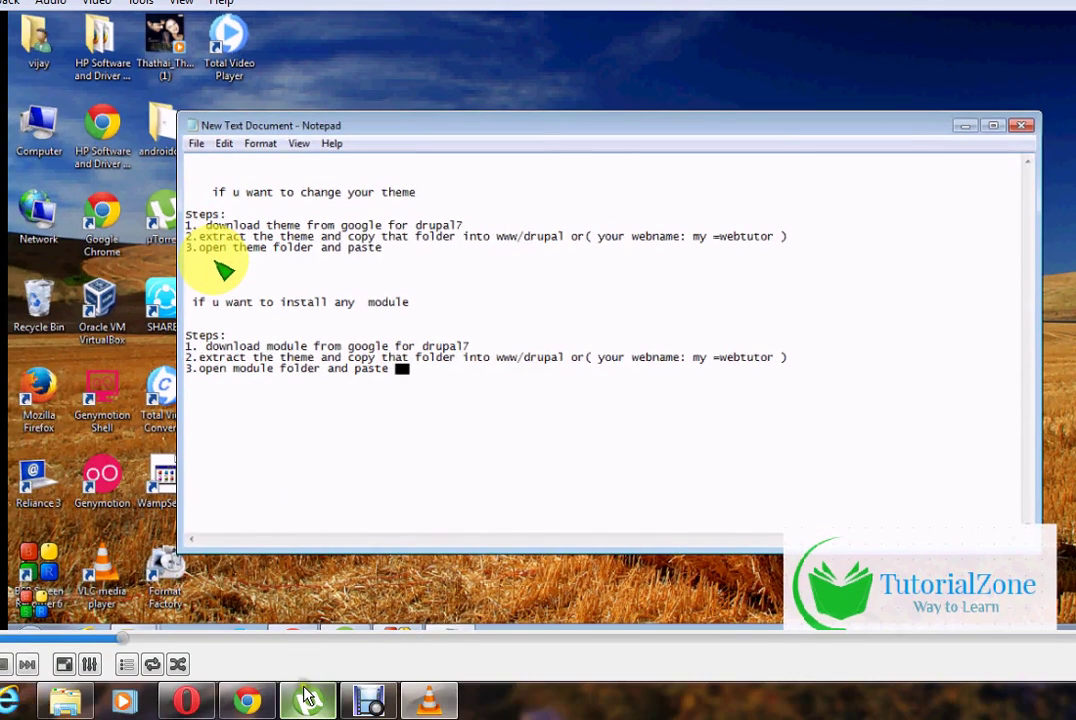
{"action": "mouse_move", "coordinate": [429, 700]}
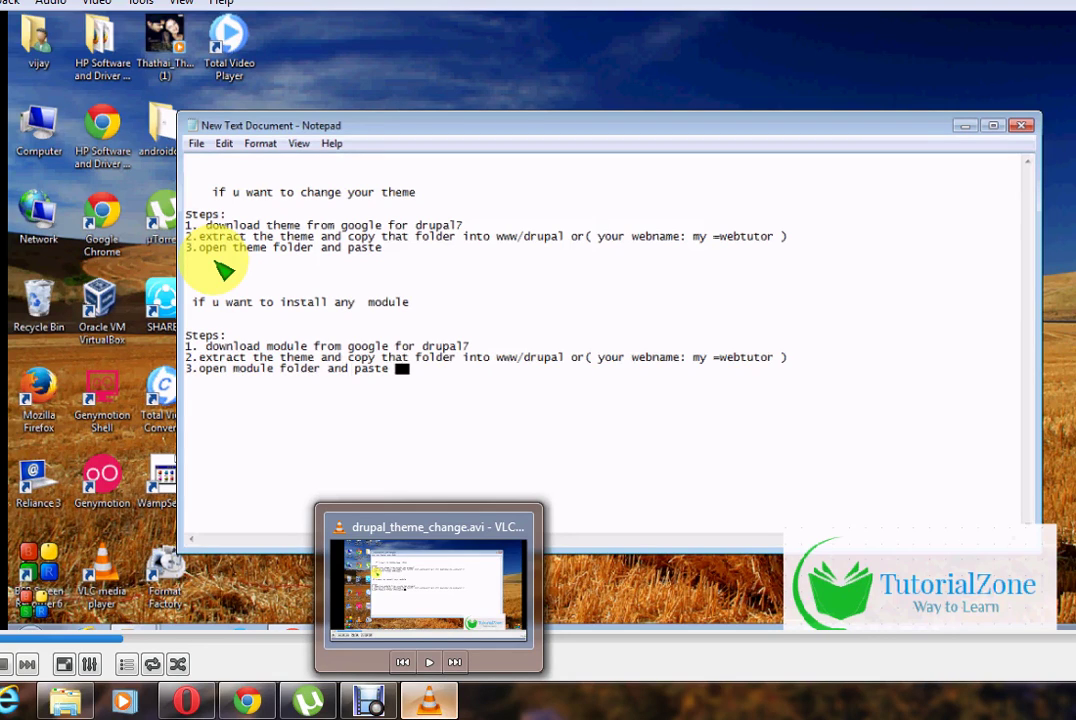
Step: Insert 15 blank lines between the theme steps and the module section, and highlight the heading "if u want to change your theme"
{"action": "left_click", "coordinate": [218, 270]}
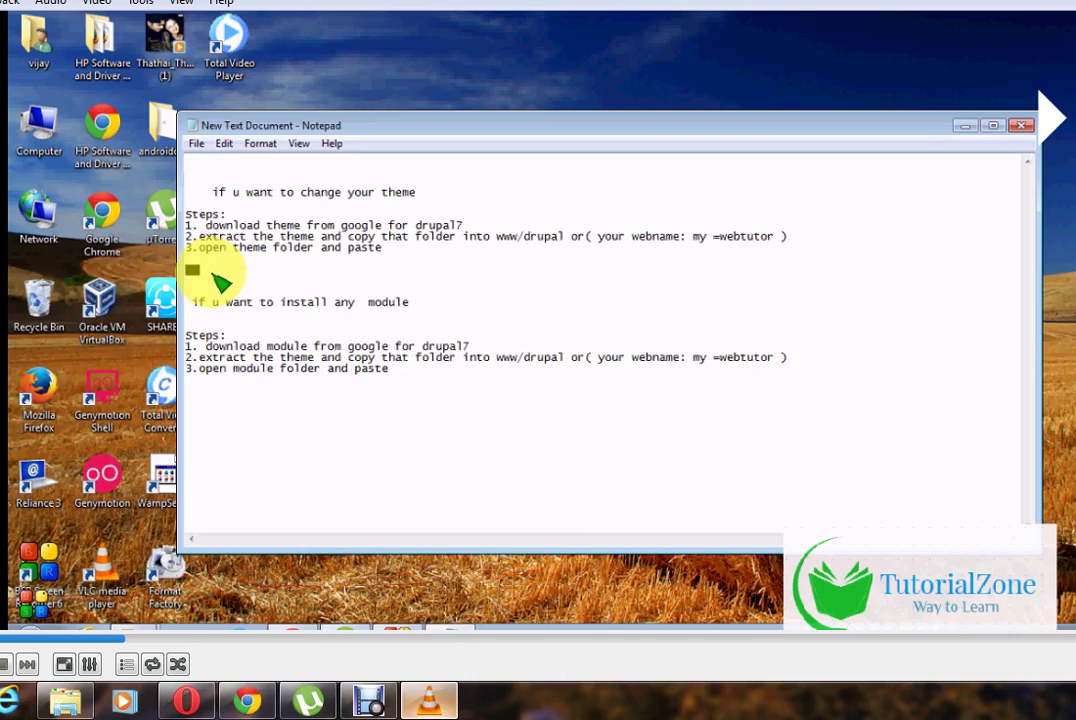
{"action": "key", "text": "Return"}
{"action": "key", "text": "Return"}
{"action": "key", "text": "Return"}
{"action": "key", "text": "Return"}
{"action": "key", "text": "Return"}
{"action": "key", "text": "Return"}
{"action": "key", "text": "Return"}
{"action": "key", "text": "Return"}
{"action": "key", "text": "Return"}
{"action": "key", "text": "Return"}
{"action": "key", "text": "Return"}
{"action": "key", "text": "Return"}
{"action": "key", "text": "Return"}
{"action": "key", "text": "Return"}
{"action": "key", "text": "Return"}
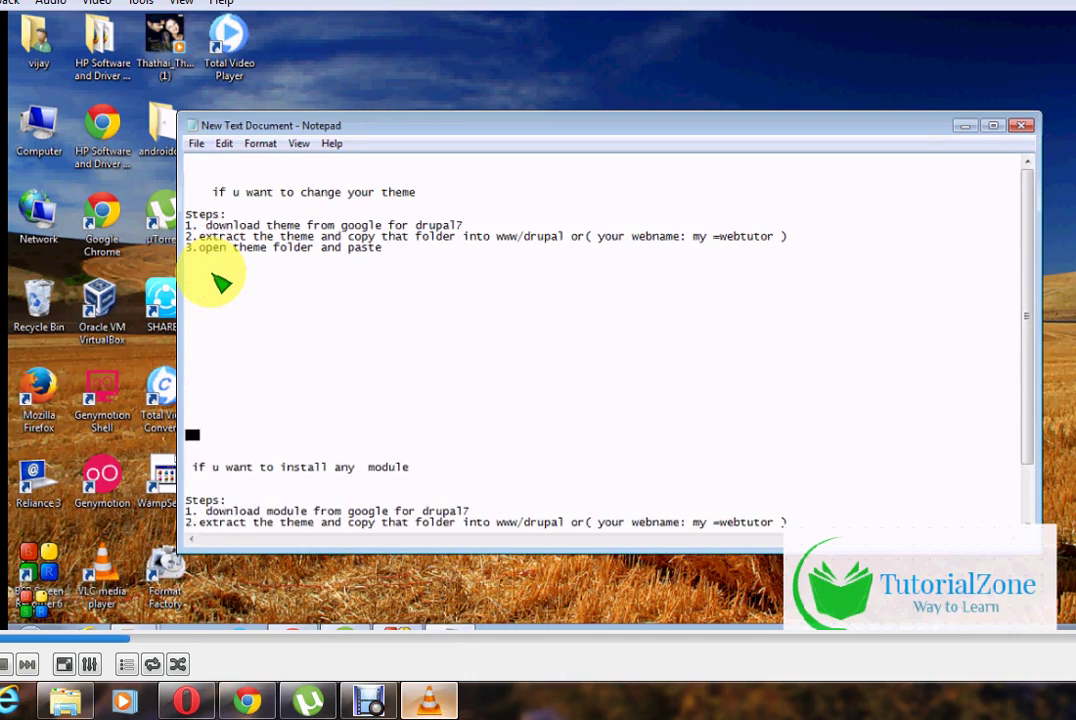
{"action": "left_click_drag", "start_coordinate": [212, 192], "coordinate": [425, 203]}
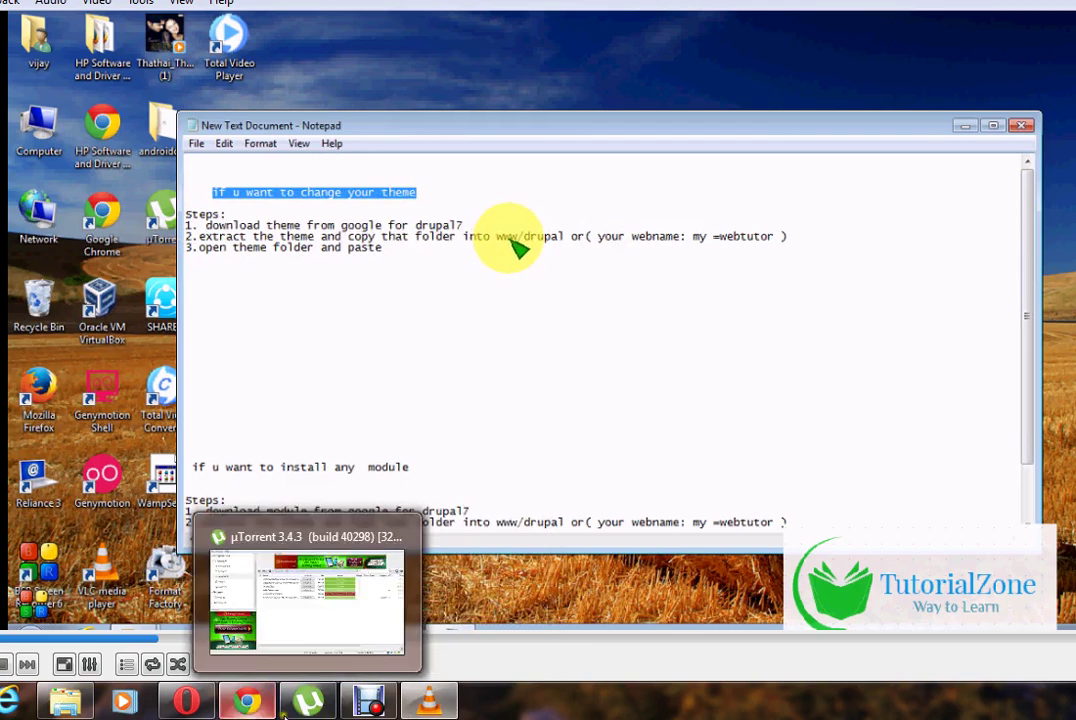
Step: Skip forward through the drupal_theme_change.avi recording to 03:11
{"action": "left_click", "coordinate": [168, 637]}
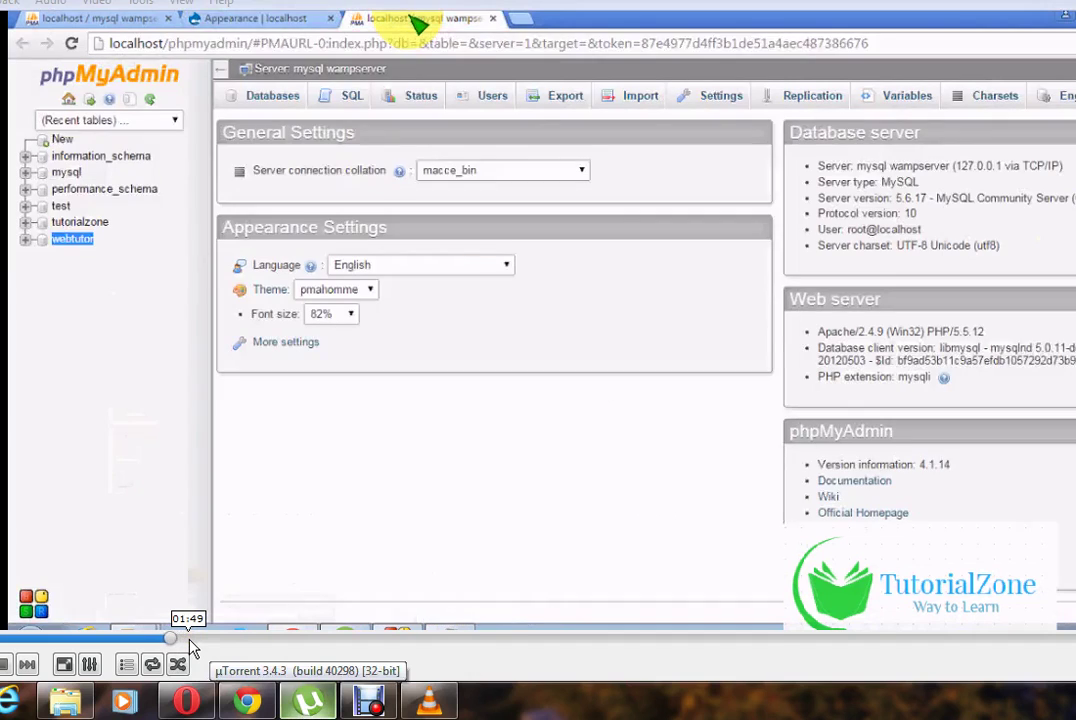
{"action": "left_click", "coordinate": [194, 640]}
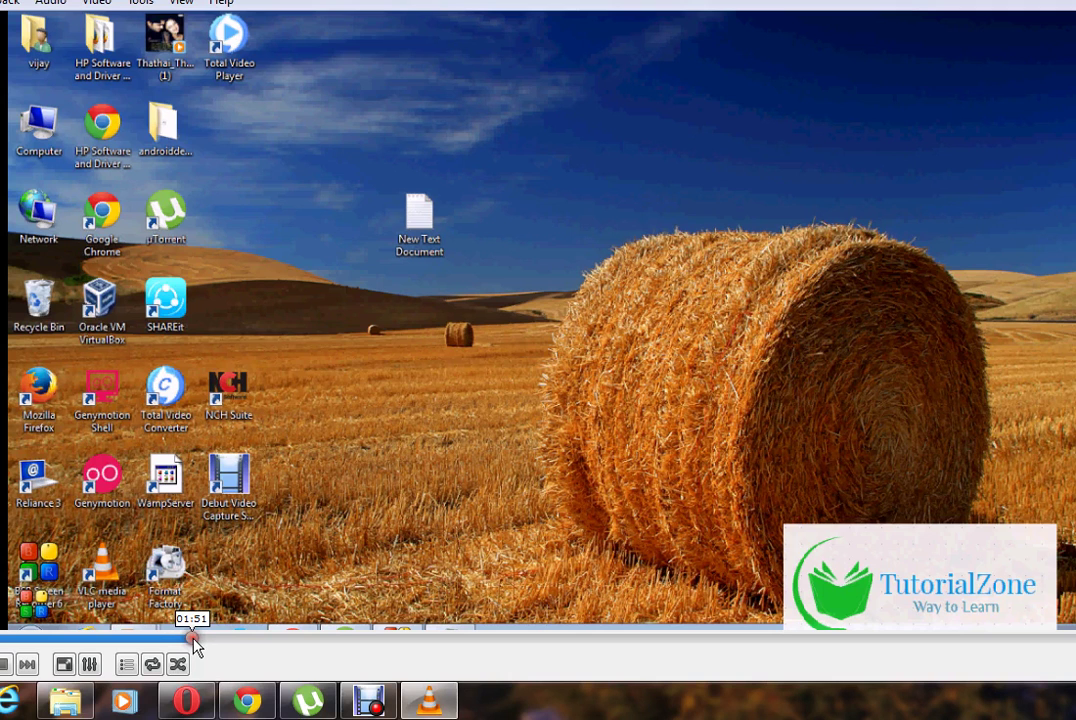
{"action": "left_click_drag", "start_coordinate": [194, 640], "coordinate": [251, 641]}
{"action": "left_click", "coordinate": [275, 640]}
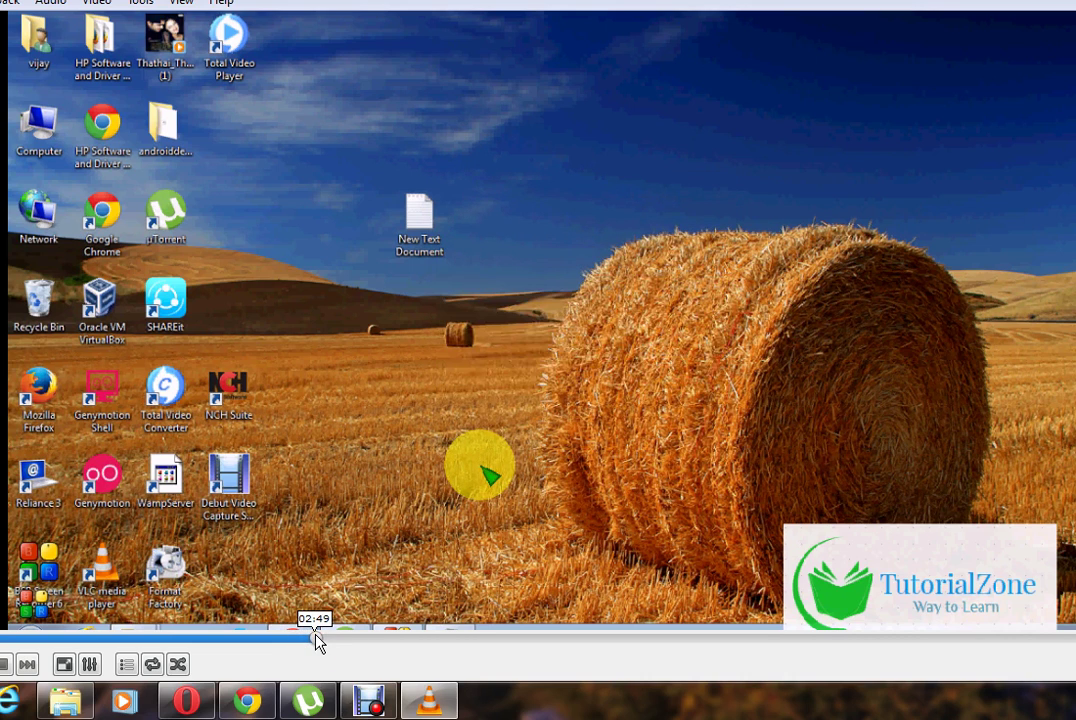
{"action": "left_click_drag", "start_coordinate": [316, 640], "coordinate": [360, 644]}
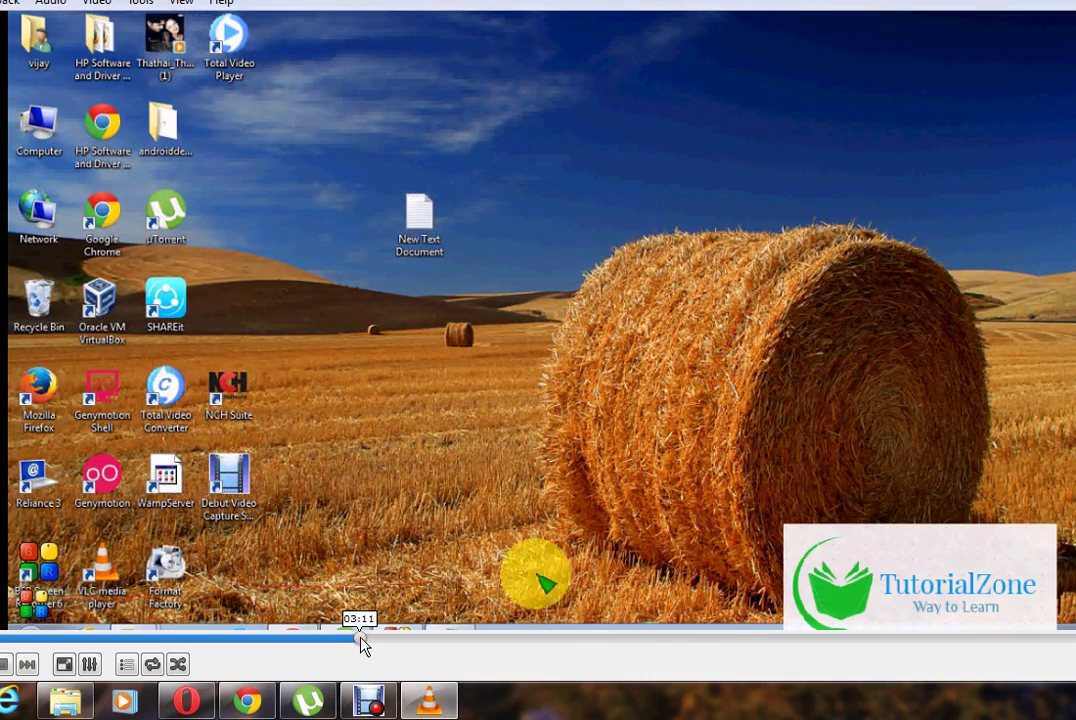
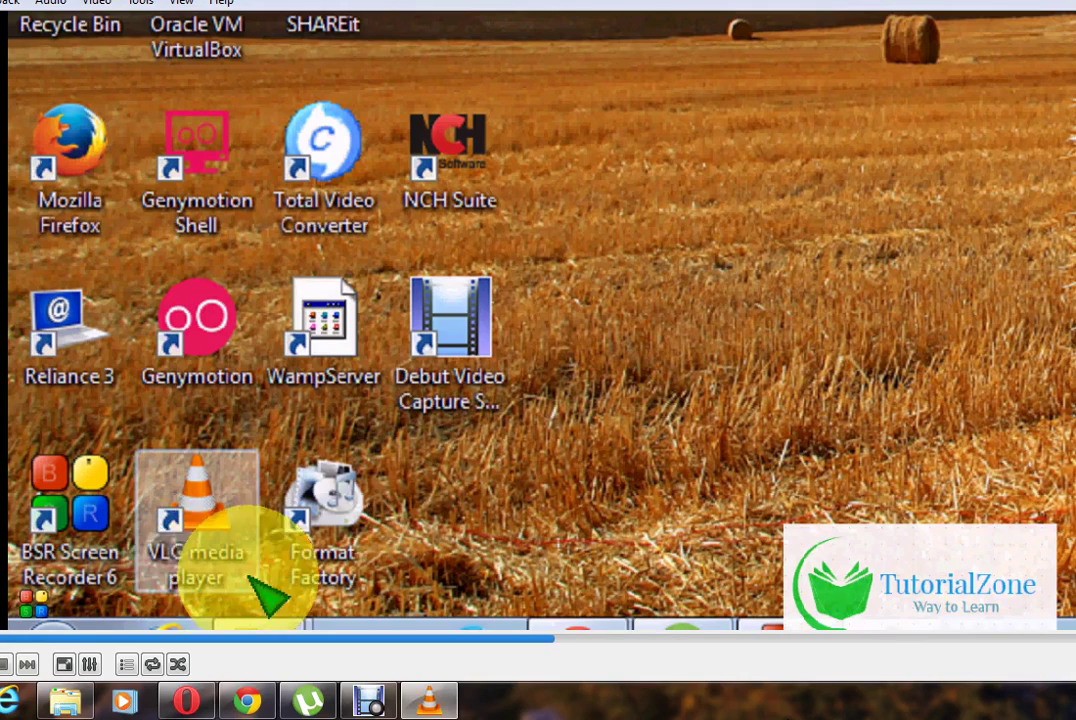
Step: Delete the professional_theme-7.x-2.04 ZIP archive from the webtutor themes folder
{"action": "mouse_move", "coordinate": [258, 620]}
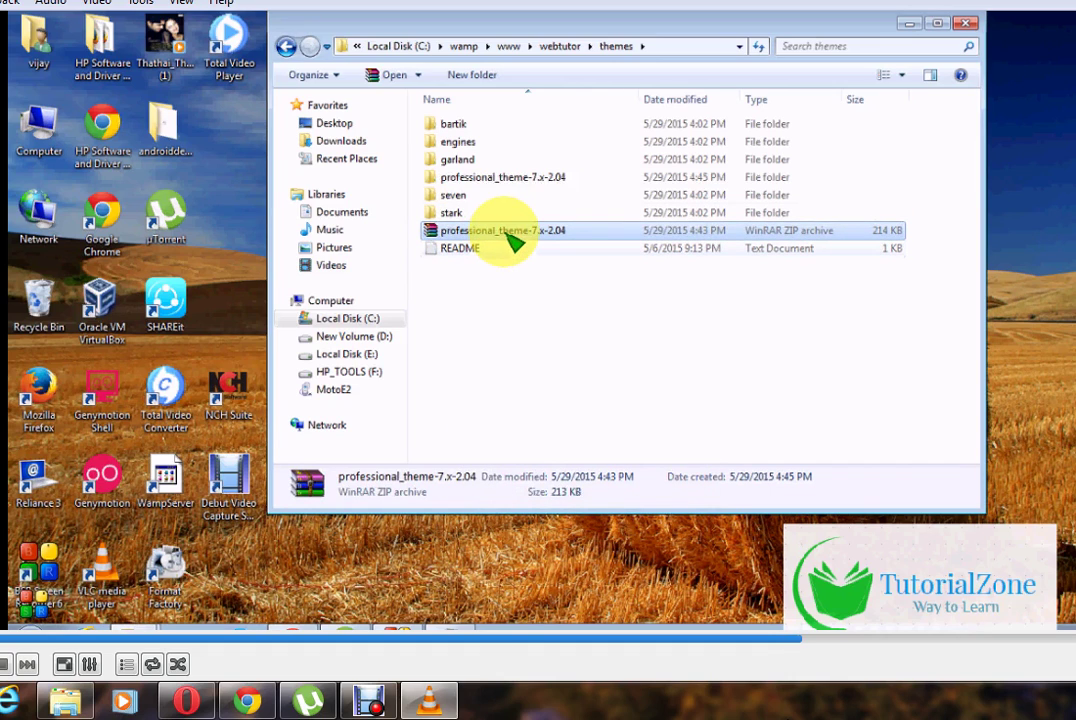
{"action": "key", "text": "Delete"}
{"action": "key", "text": "Return"}
Step: Move the professional_theme folder out of professional_theme-7.x-2.04 into the parent themes folder
{"action": "left_click", "coordinate": [508, 182]}
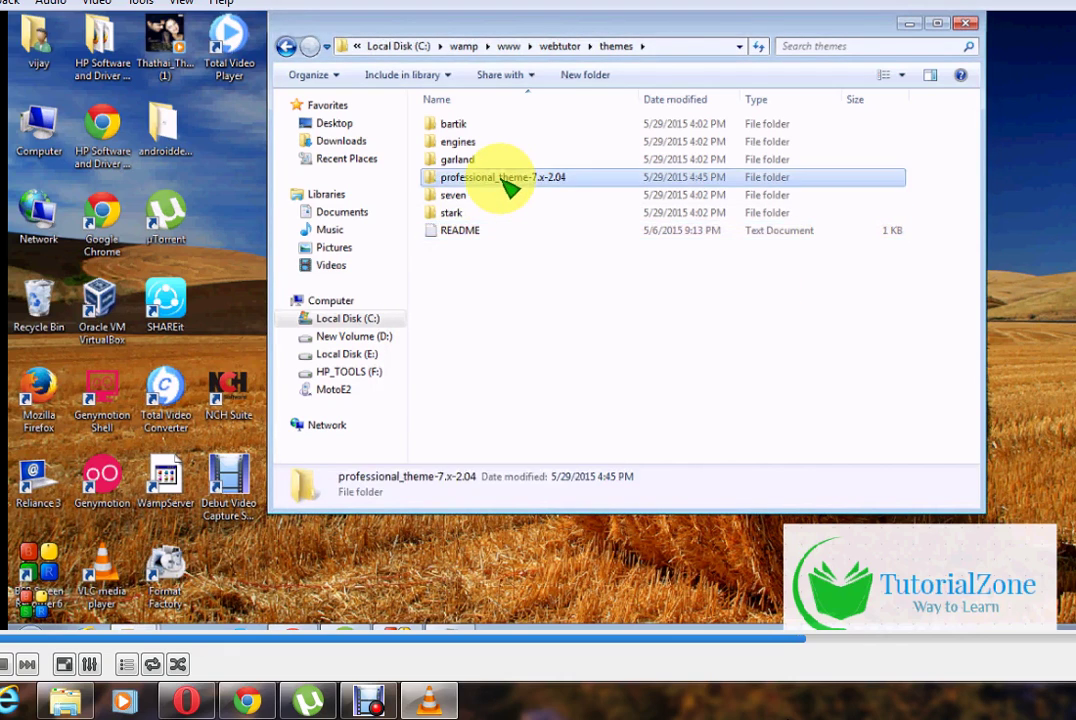
{"action": "double_click", "coordinate": [508, 182]}
{"action": "left_click", "coordinate": [490, 128]}
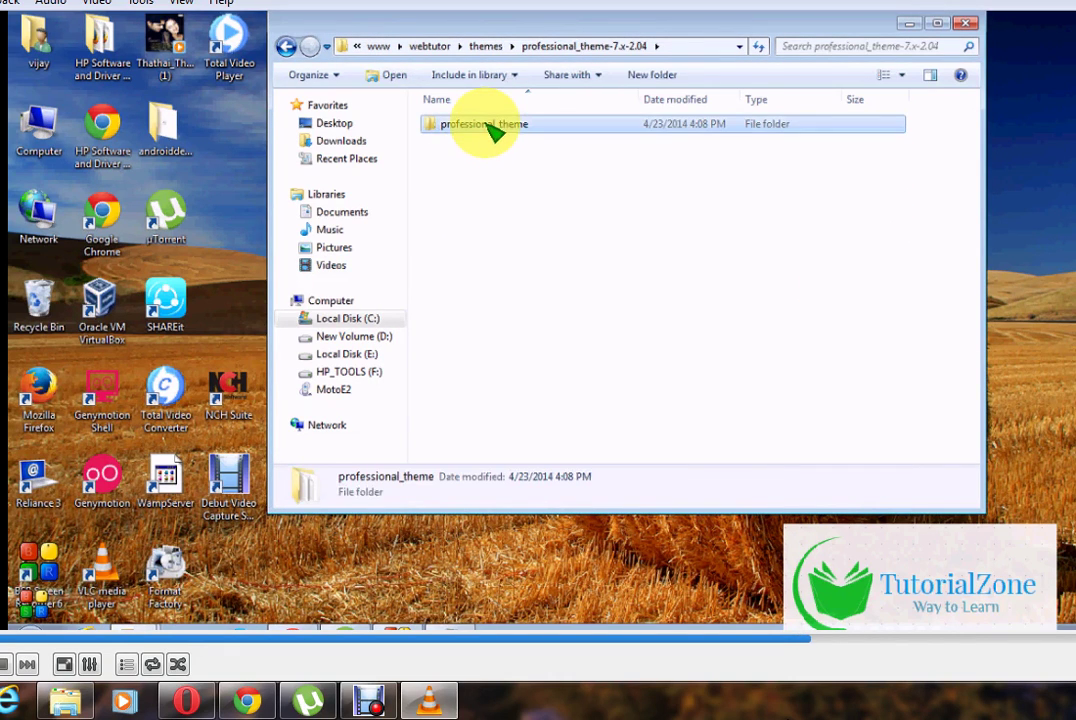
{"action": "key", "text": "BackSpace"}
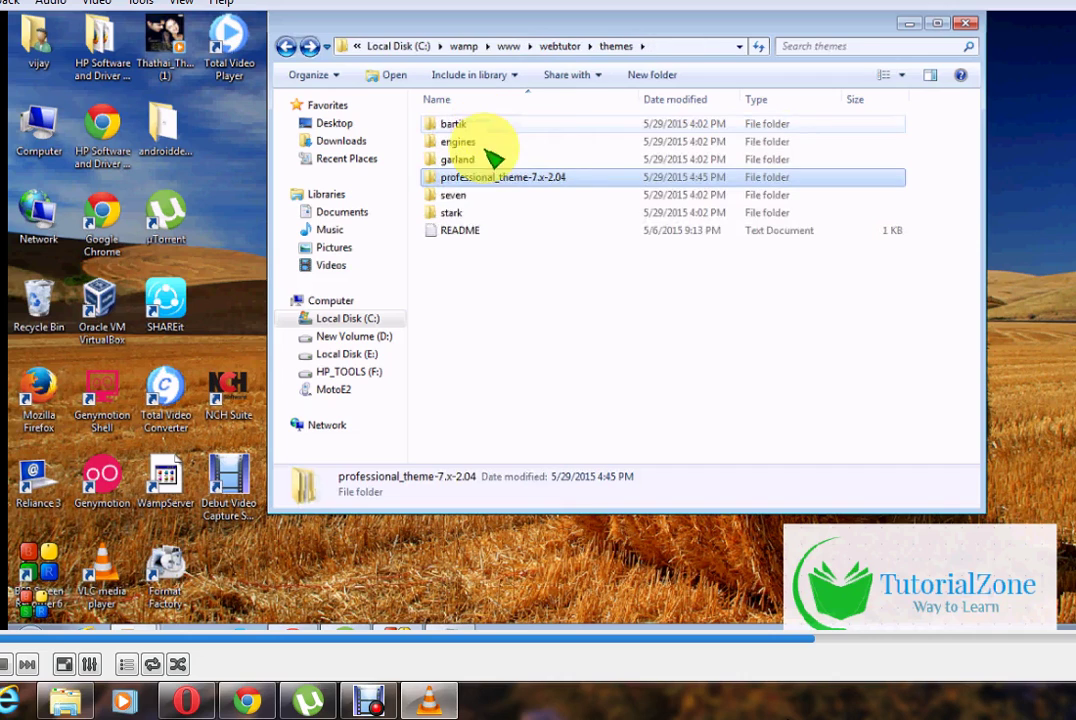
{"action": "key", "text": "ctrl+v"}
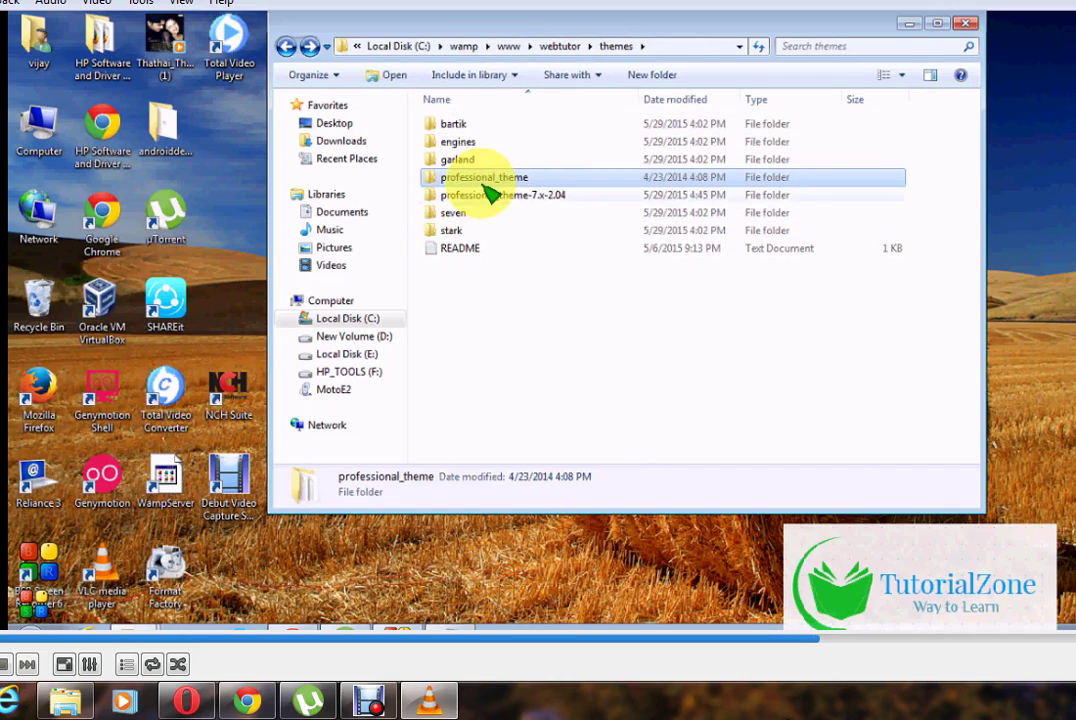
Step: Delete the leftover professional_theme-7.x-2.04 folder and select the professional_theme folder
{"action": "left_click", "coordinate": [486, 197]}
{"action": "key", "text": "Delete"}
{"action": "key", "text": "Return"}
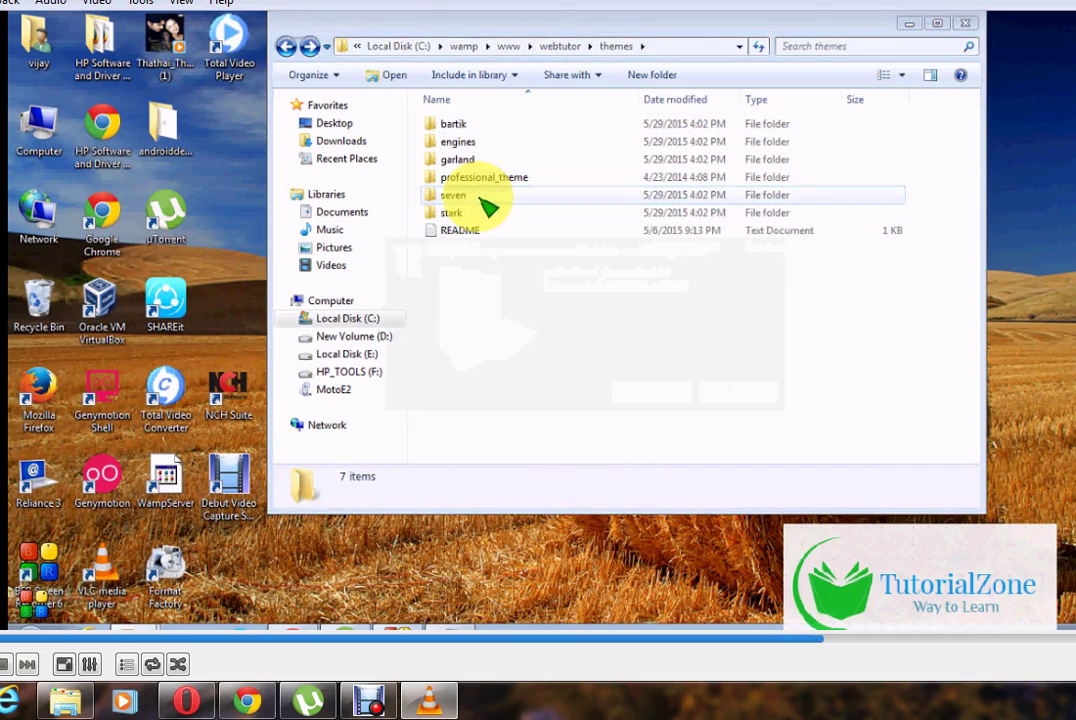
{"action": "left_click", "coordinate": [490, 180]}
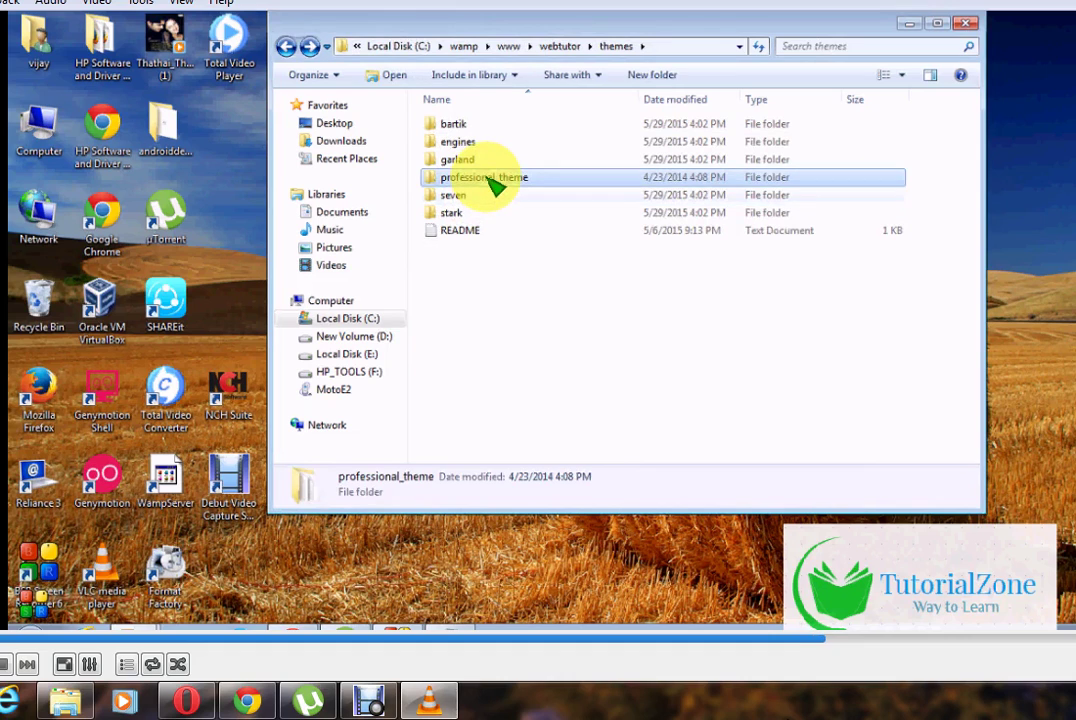
Step: Minimize the themes folder window, switch to Chrome and reload the Drupal Appearance page
{"action": "left_click", "coordinate": [910, 23]}
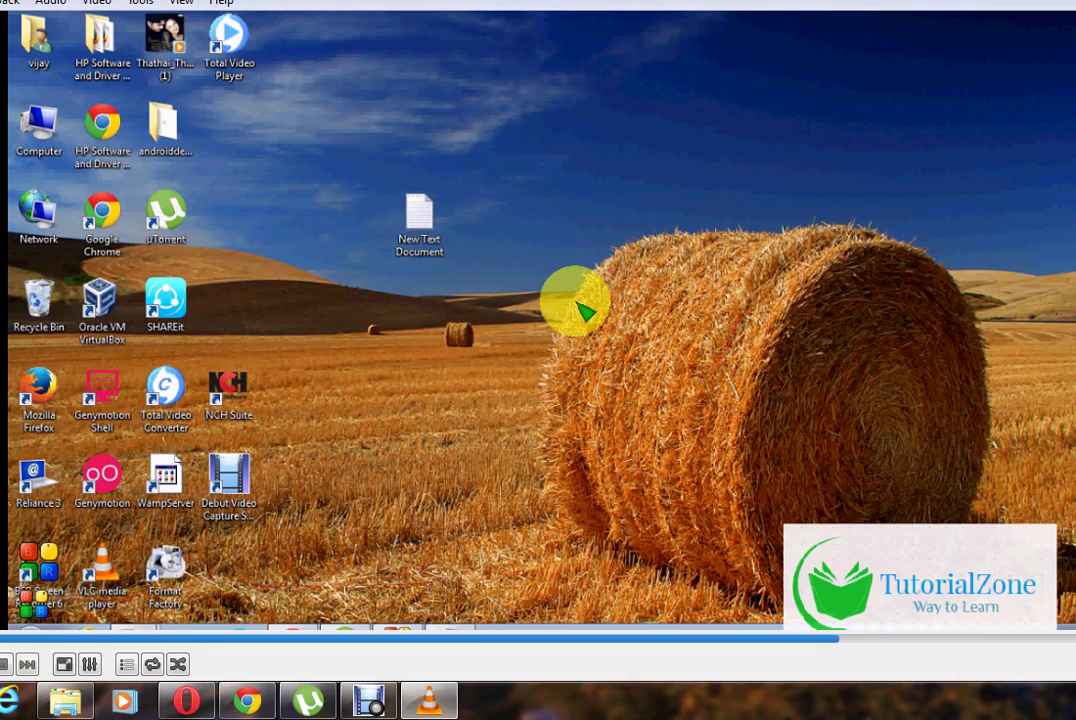
{"action": "left_click", "coordinate": [345, 630]}
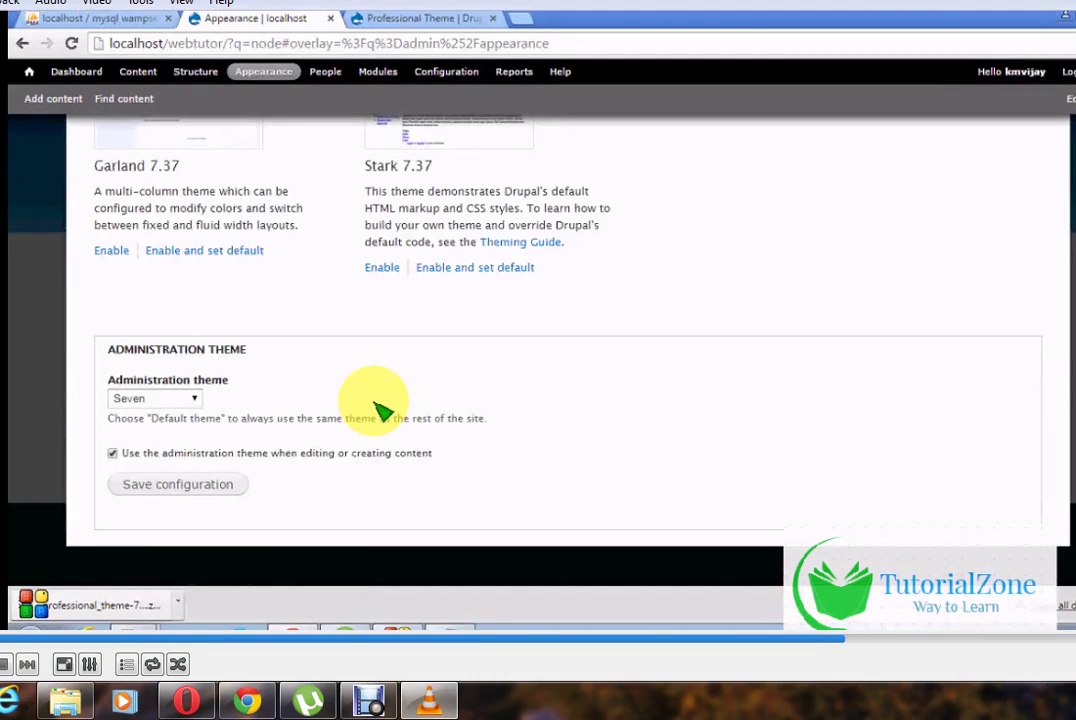
{"action": "left_click", "coordinate": [282, 78]}
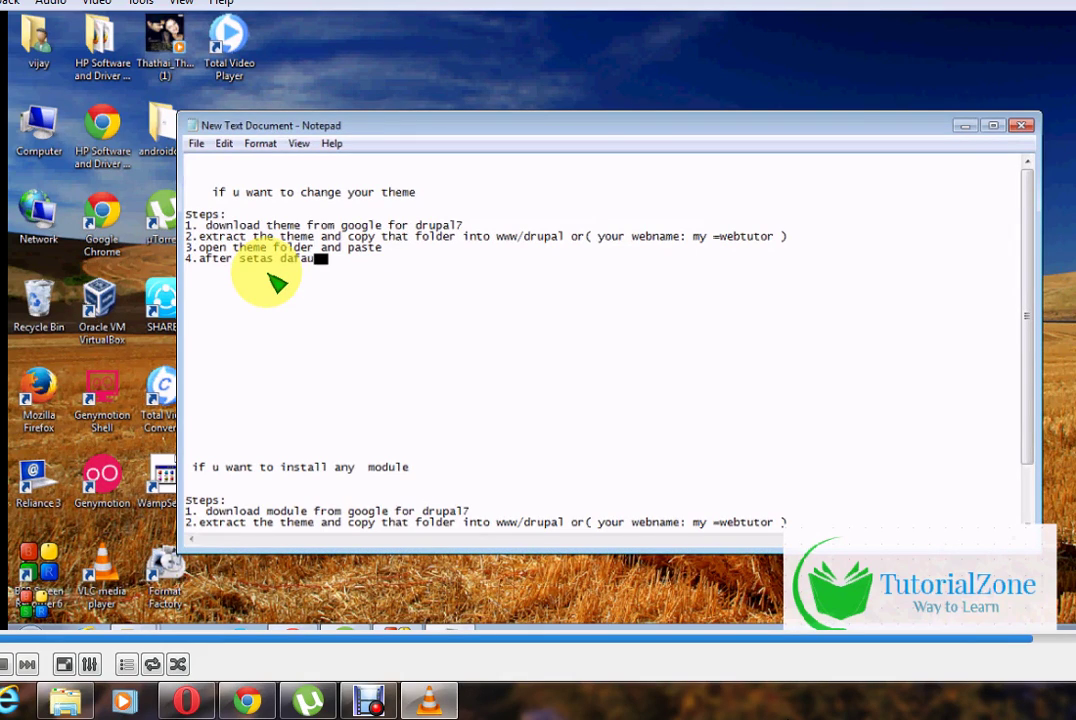
Step: Continue line 4 of the theme steps in Notepad so it reads "4.after setas dafault theme that theme will appear in"
{"action": "type", "text": "me that theme will appear i"}
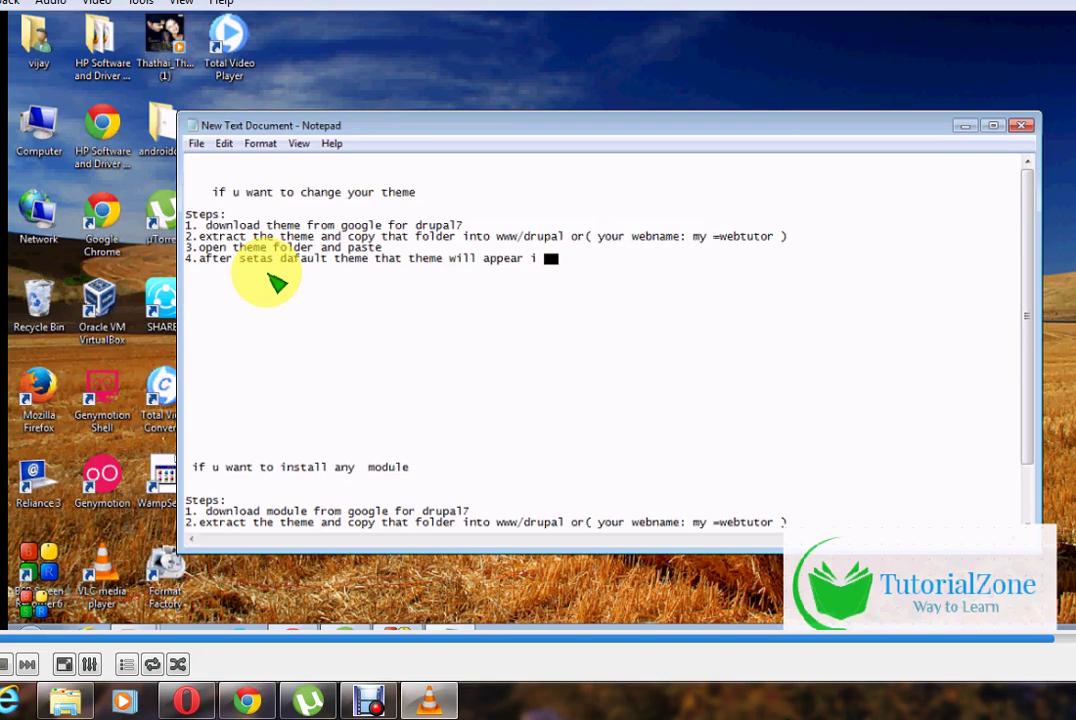
{"action": "key", "text": "BackSpace"}
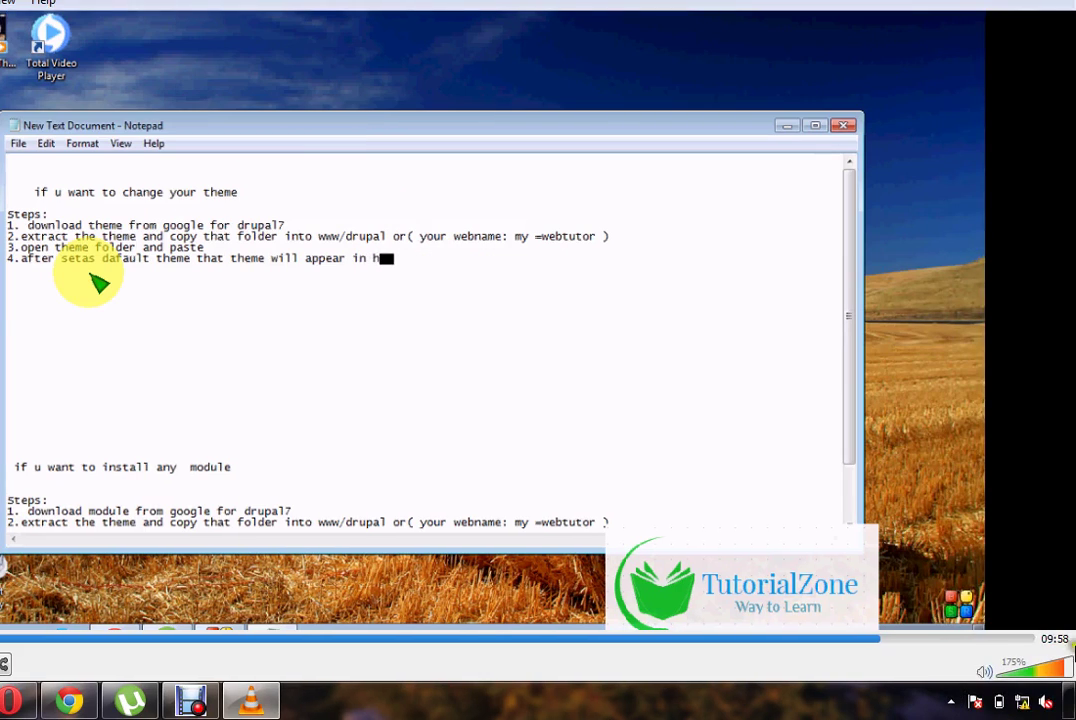
Step: Skip forward in the recording to 09:07 and on to 09:20
{"action": "left_click", "coordinate": [922, 645]}
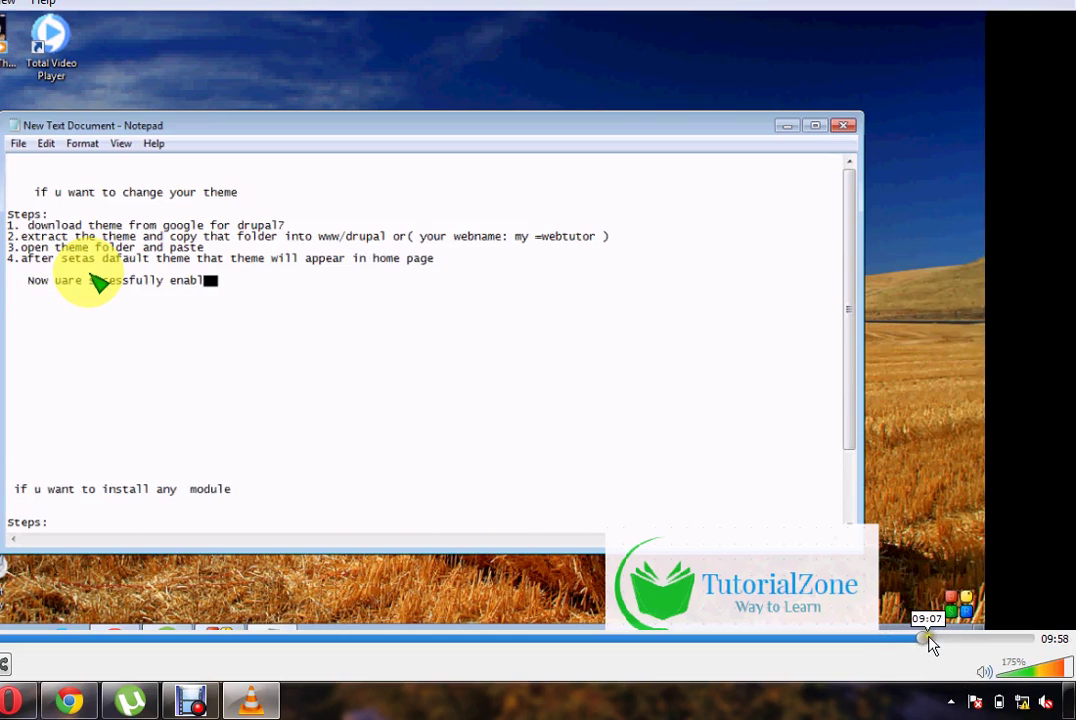
{"action": "left_click", "coordinate": [956, 636]}
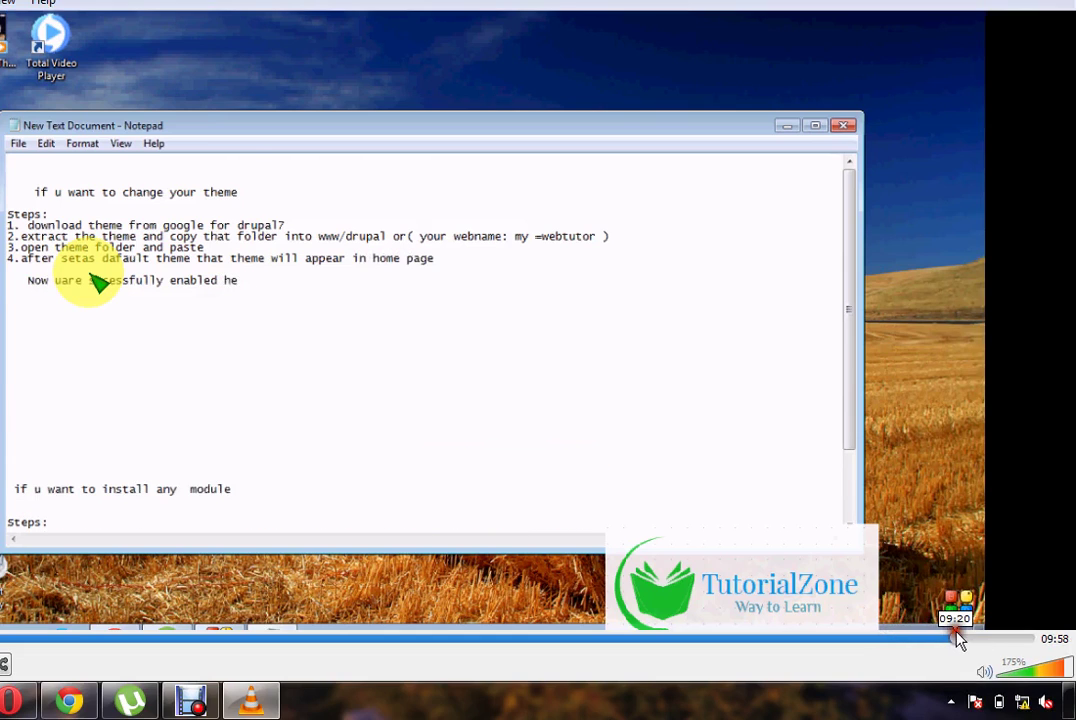